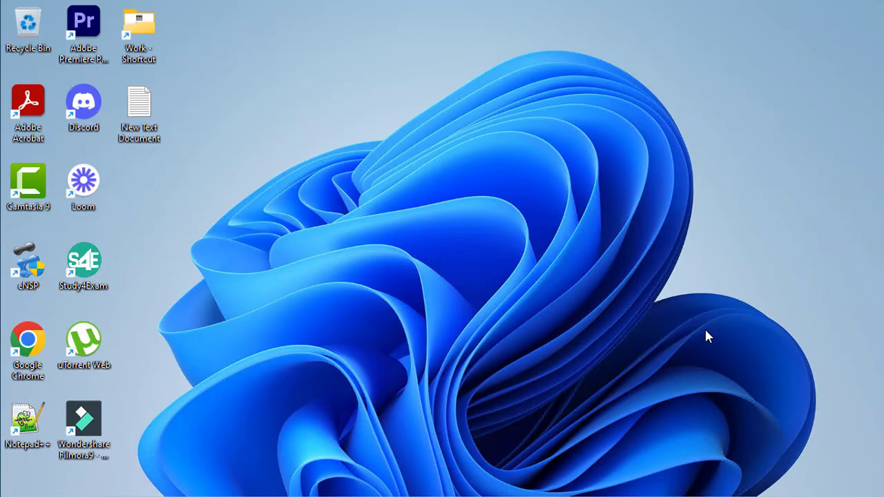
# Uncheck Show desktop icons in the desktop View menu so only the wallpaper remains.
pyautogui.rightClick(446, 168)
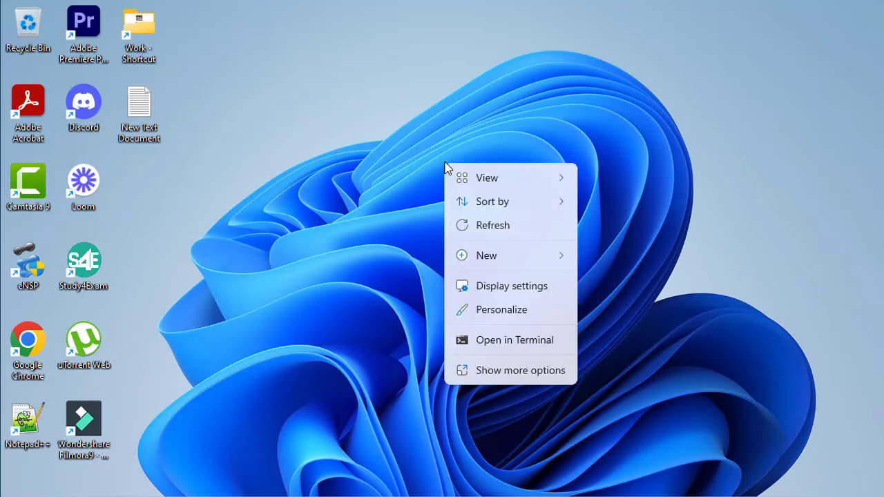
pyautogui.moveTo(485, 178)
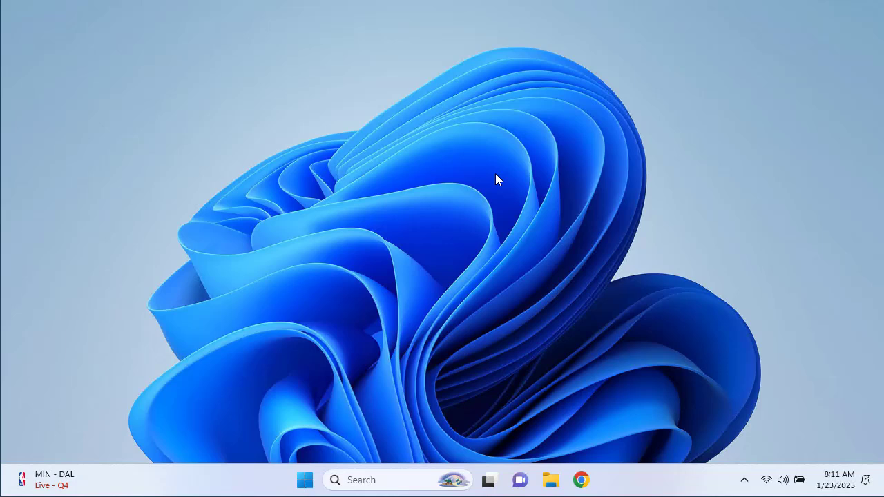
pyautogui.rightClick(311, 42)
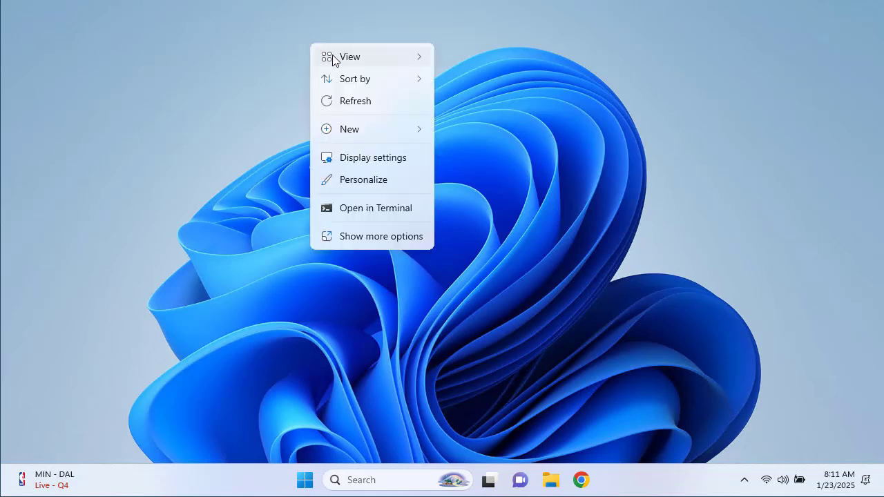
pyautogui.moveTo(339, 60)
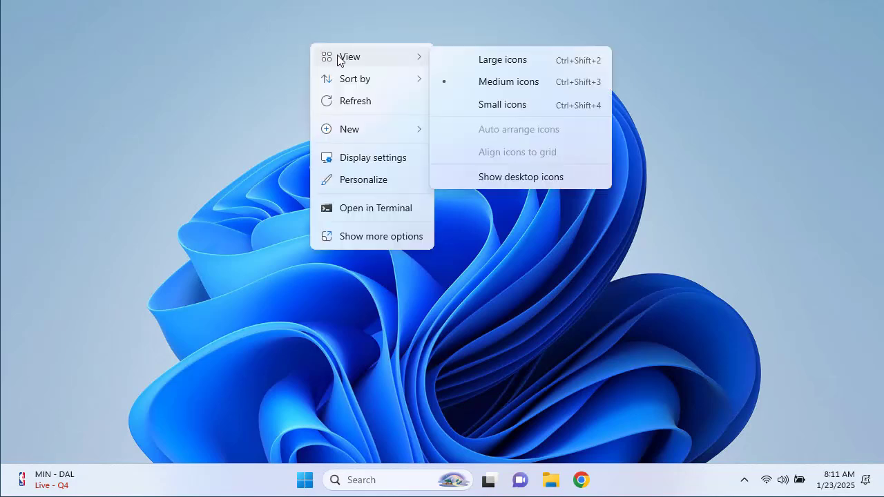
pyautogui.click(551, 179)
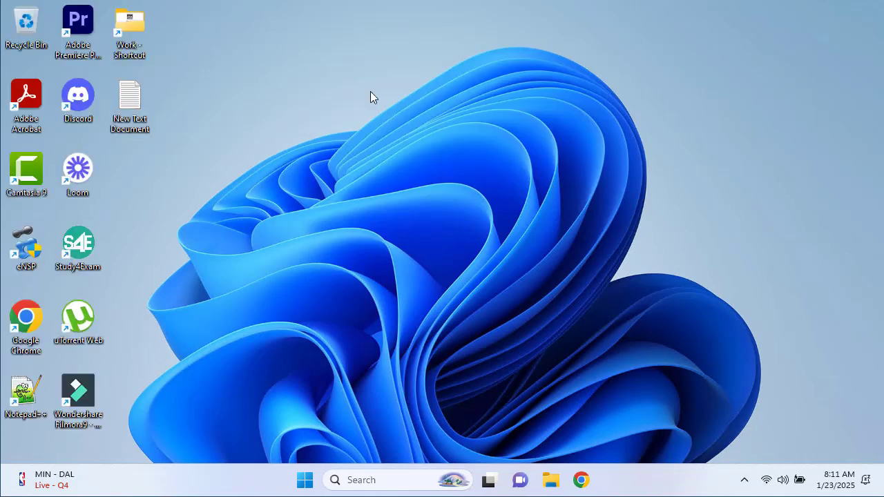
pyautogui.rightClick(299, 62)
pyautogui.moveTo(354, 78)
pyautogui.click(496, 199)
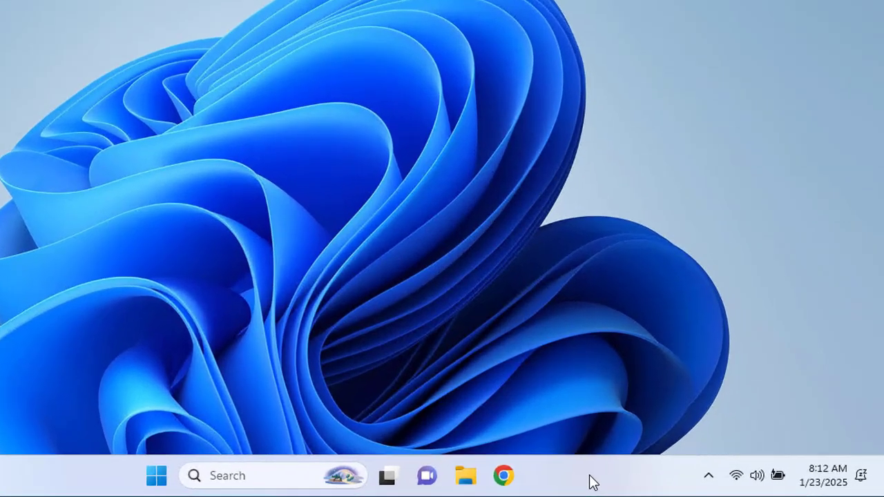
# Open Taskbar settings from the taskbar menu and view the Search display options.
pyautogui.rightClick(649, 480)
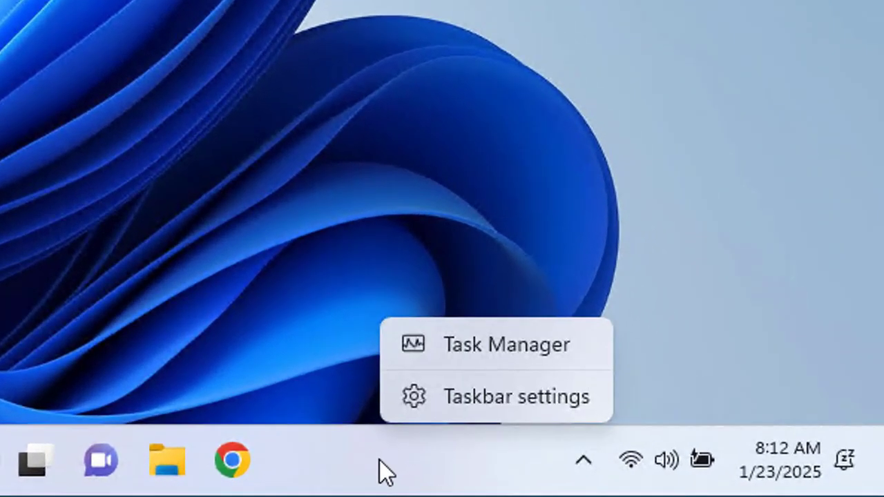
pyautogui.click(472, 395)
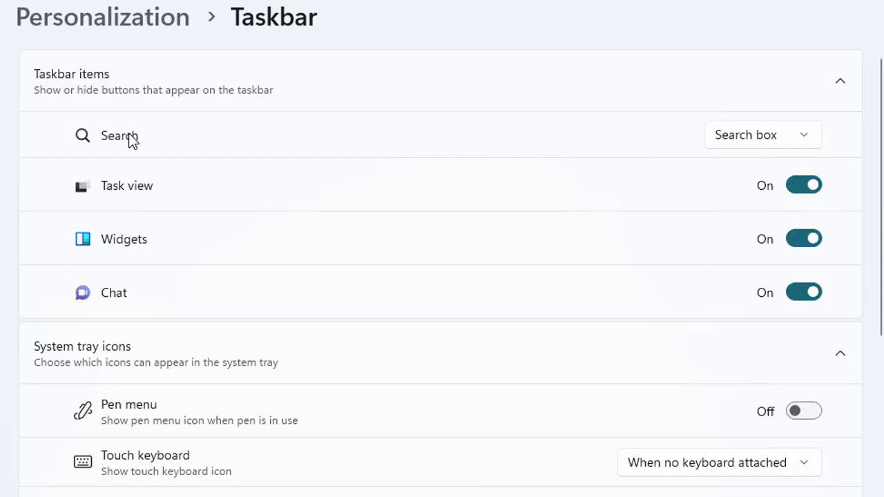
pyautogui.click(772, 147)
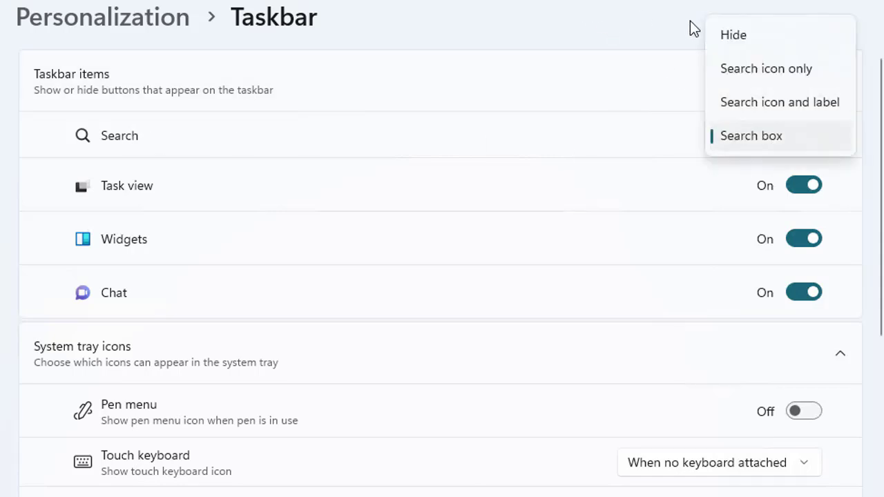
pyautogui.click(518, 5)
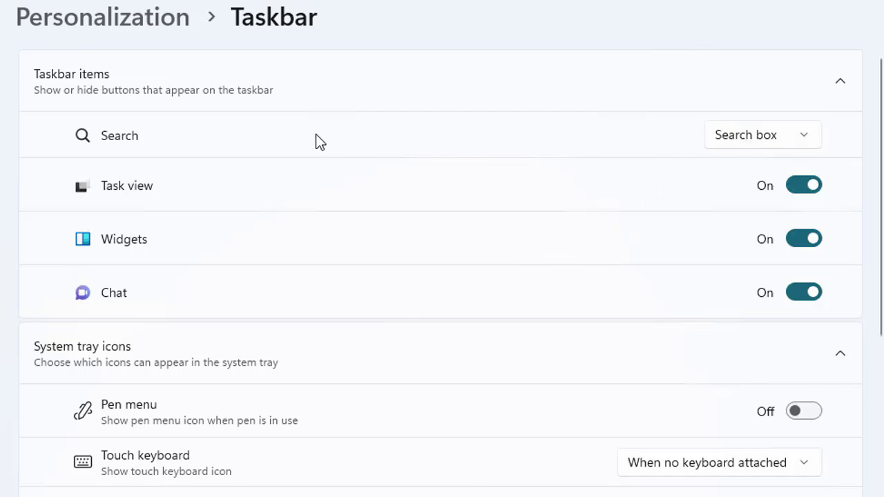
pyautogui.click(778, 143)
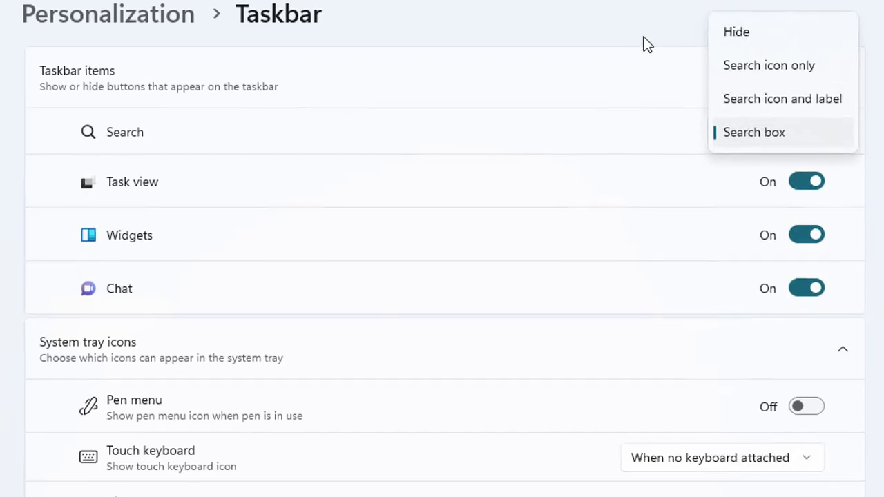
# Try the Search setting as Hide, then as Search icon only.
pyautogui.click(767, 179)
pyautogui.click(774, 143)
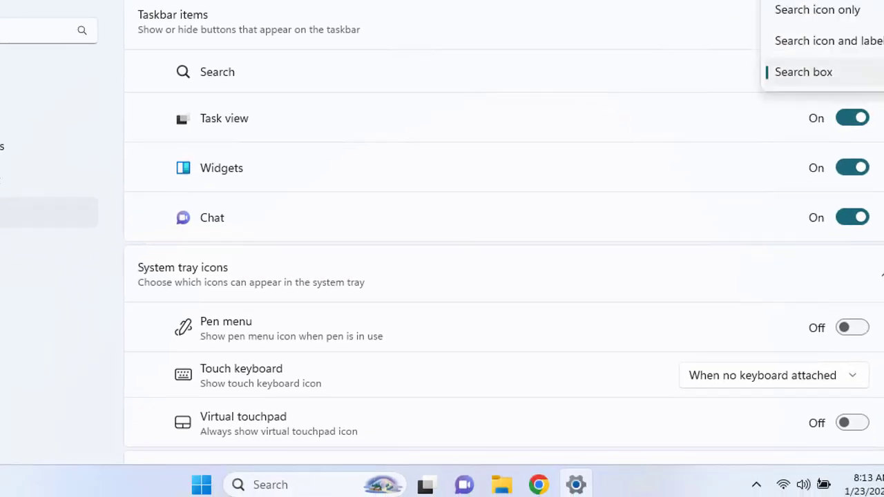
pyautogui.click(801, 0)
pyautogui.click(829, 78)
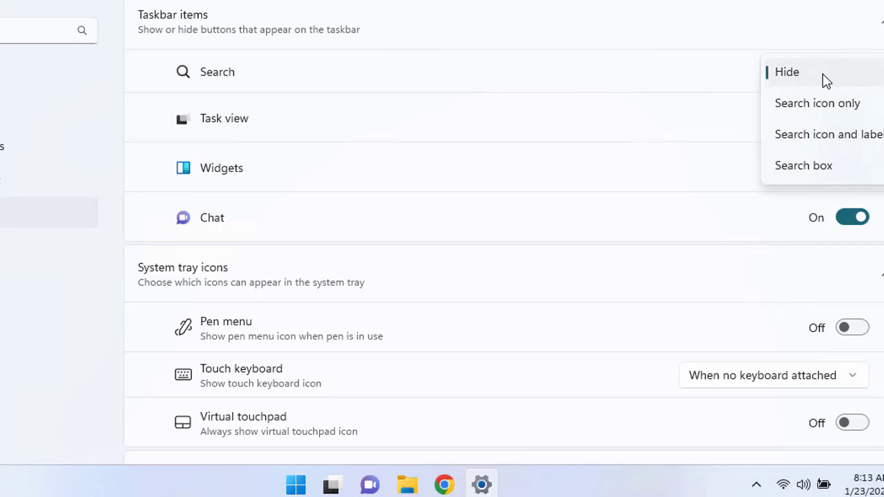
pyautogui.click(815, 78)
pyautogui.click(817, 78)
pyautogui.click(819, 106)
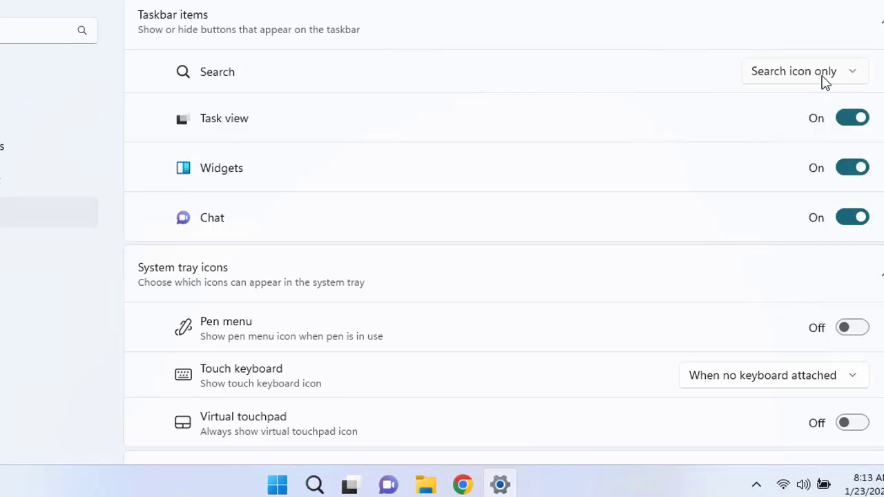
# Try Search icon and label and Search box, then settle on Hide.
pyautogui.click(825, 81)
pyautogui.click(816, 104)
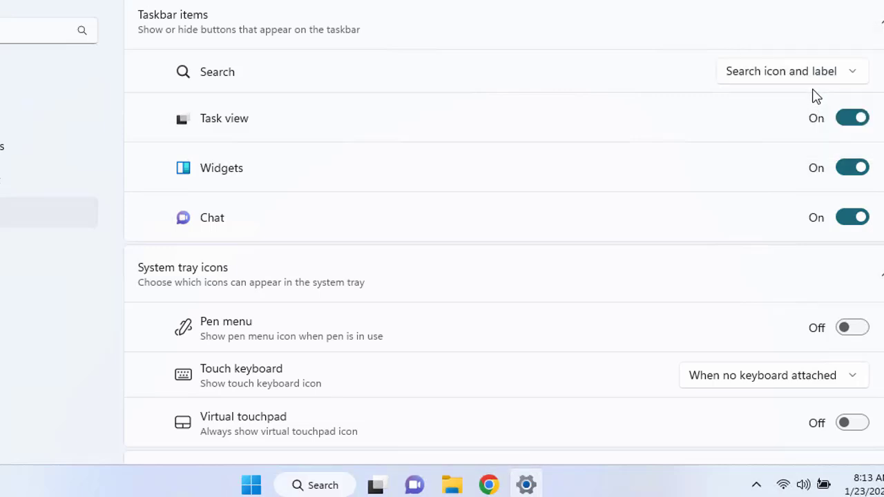
pyautogui.click(827, 80)
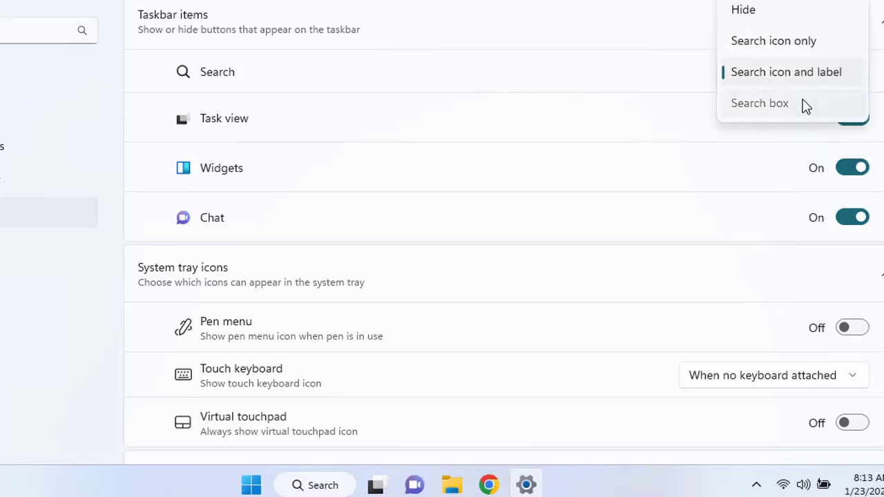
pyautogui.click(806, 104)
pyautogui.click(817, 75)
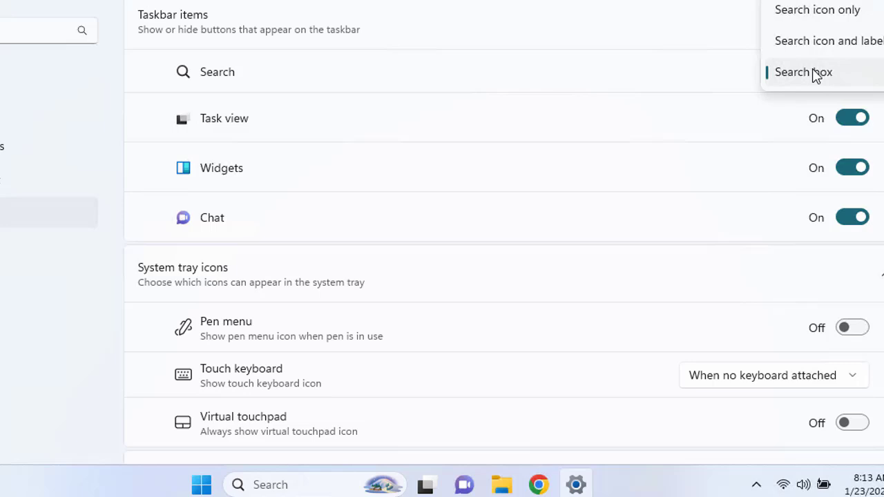
pyautogui.click(819, 48)
pyautogui.click(815, 78)
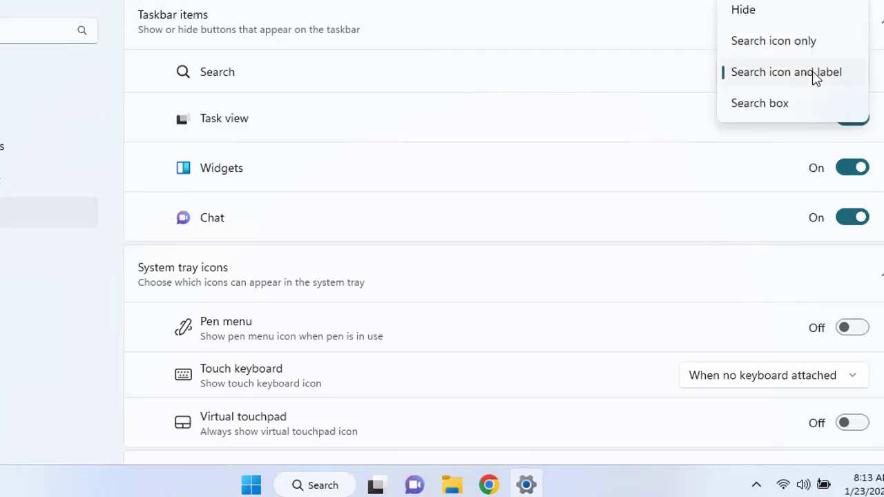
pyautogui.click(784, 15)
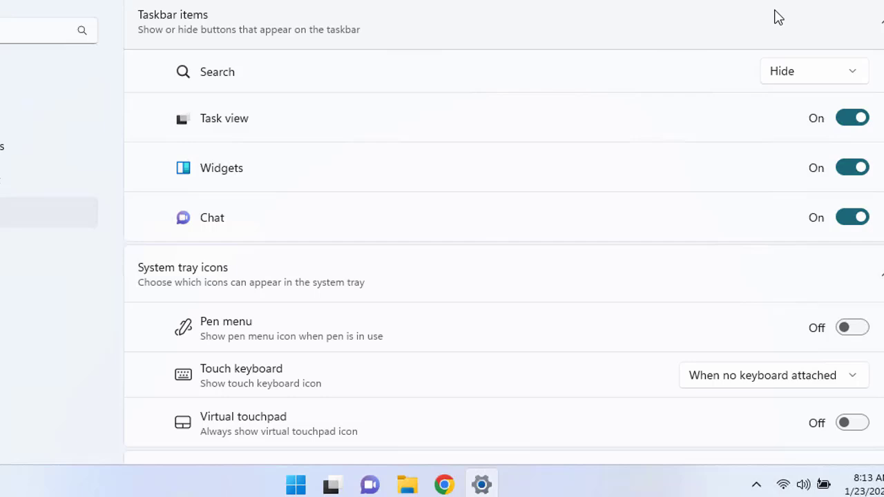
# Toggle Task view off and on twice, leaving it On.
pyautogui.click(854, 124)
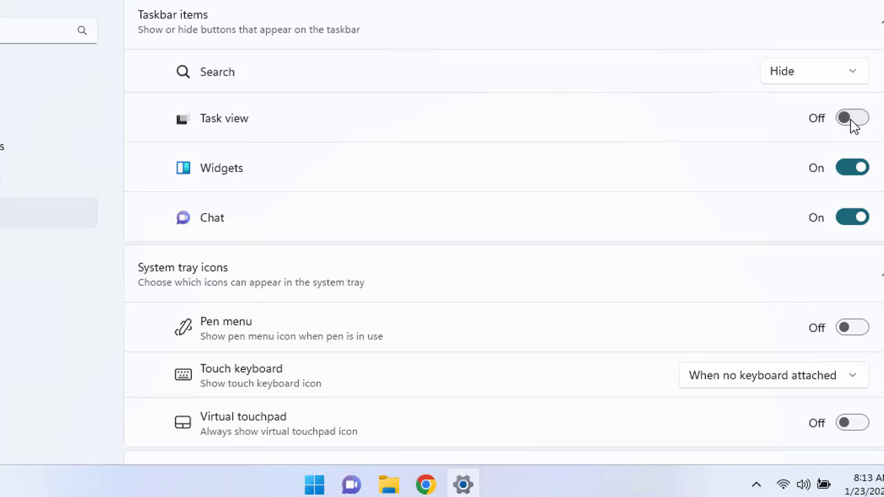
pyautogui.click(852, 122)
pyautogui.click(852, 122)
pyautogui.click(854, 124)
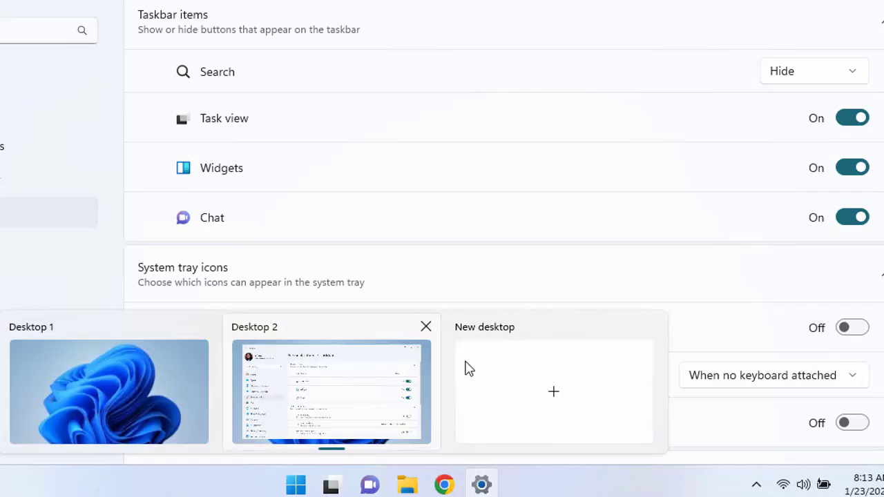
# Switch off the Task view, Widgets and Chat taskbar items.
pyautogui.click(849, 125)
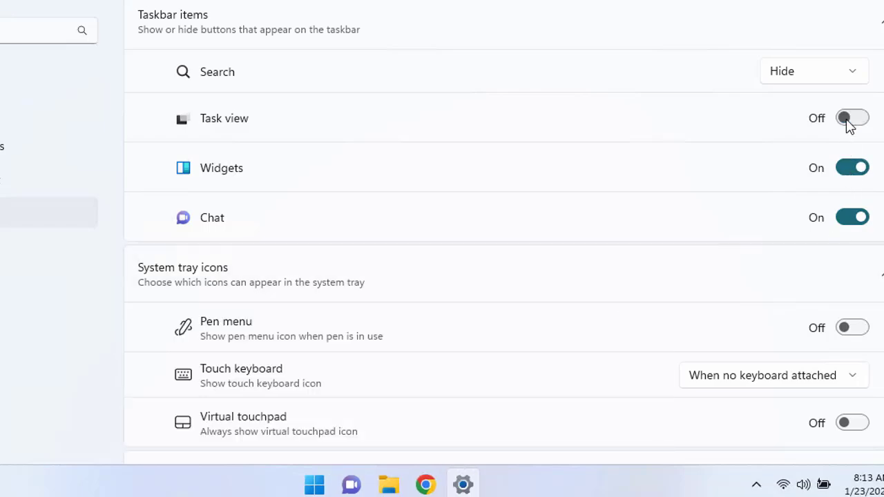
pyautogui.click(854, 168)
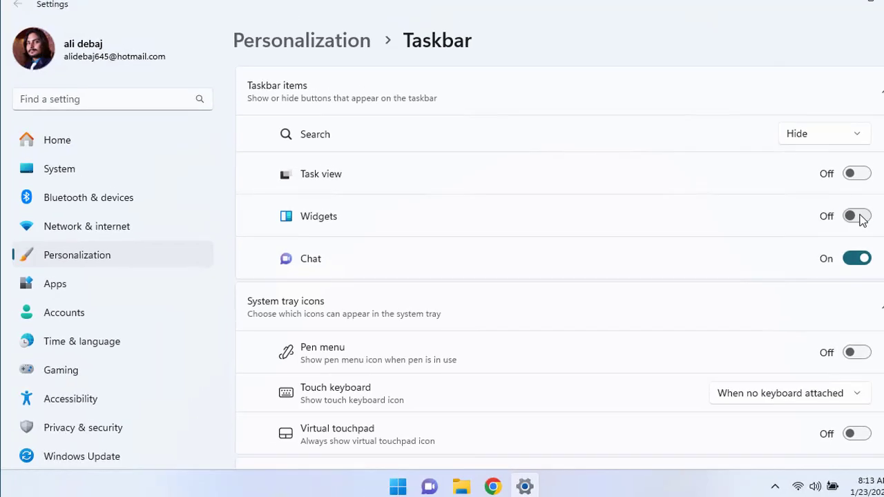
pyautogui.click(862, 219)
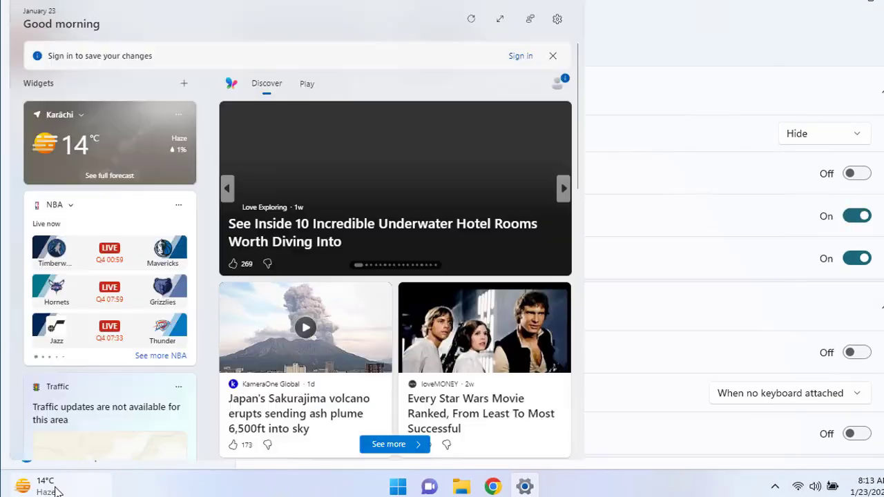
pyautogui.click(48, 490)
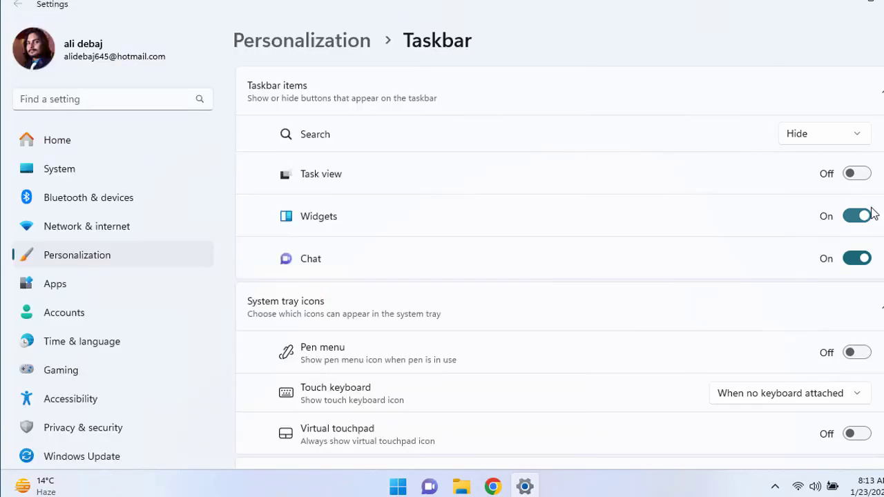
pyautogui.click(861, 216)
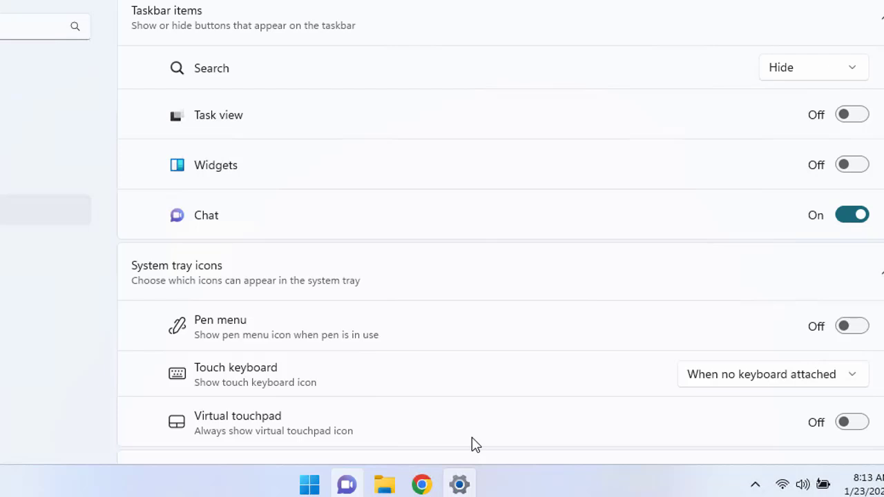
pyautogui.click(861, 222)
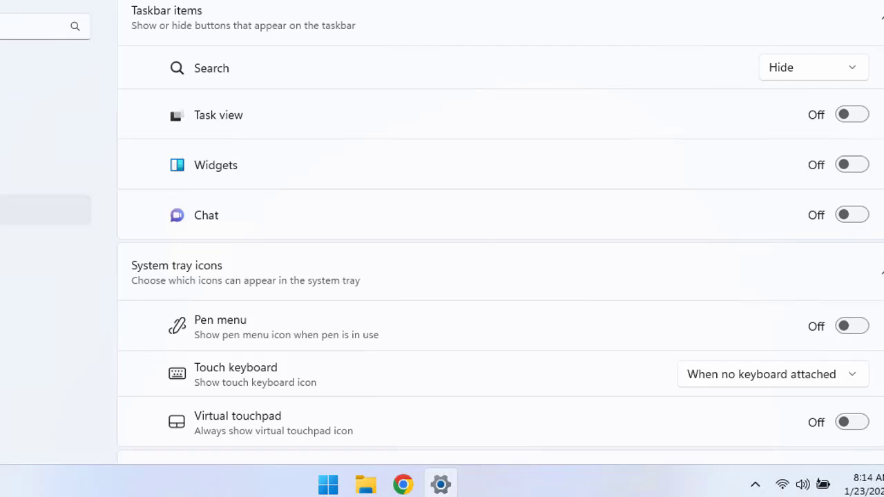
pyautogui.click(874, 5)
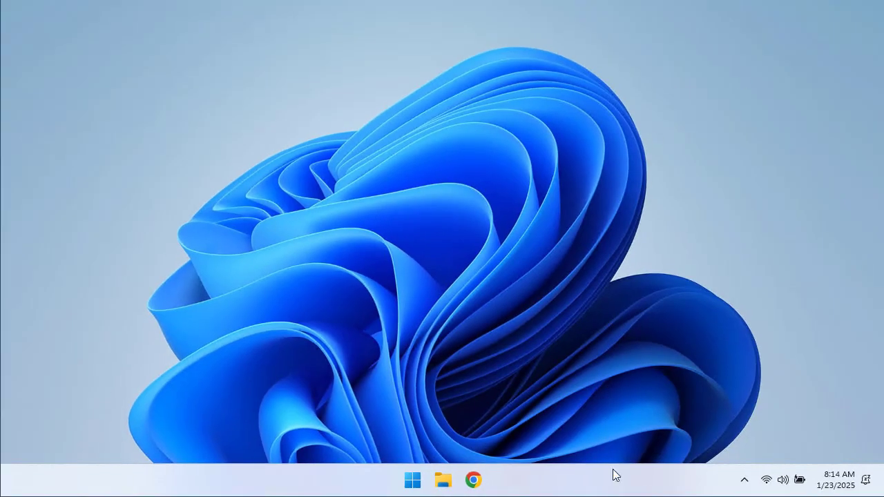
pyautogui.rightClick(557, 476)
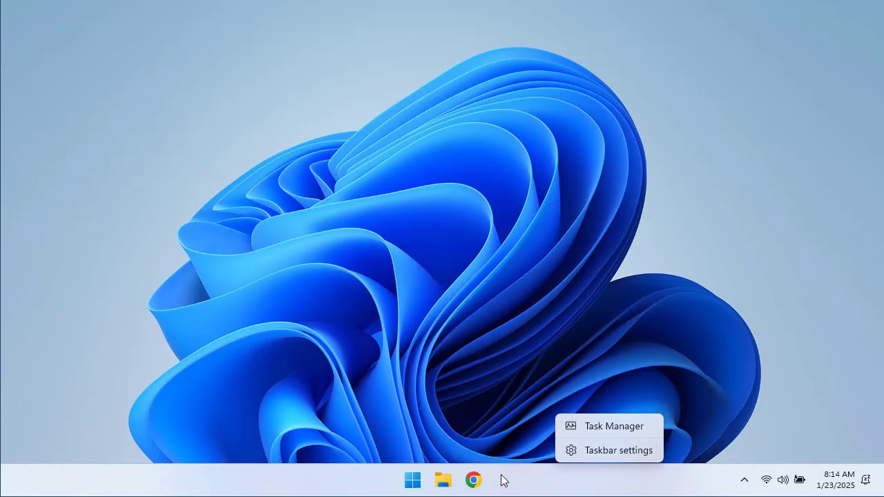
pyautogui.click(490, 311)
pyautogui.rightClick(489, 311)
pyautogui.rightClick(474, 482)
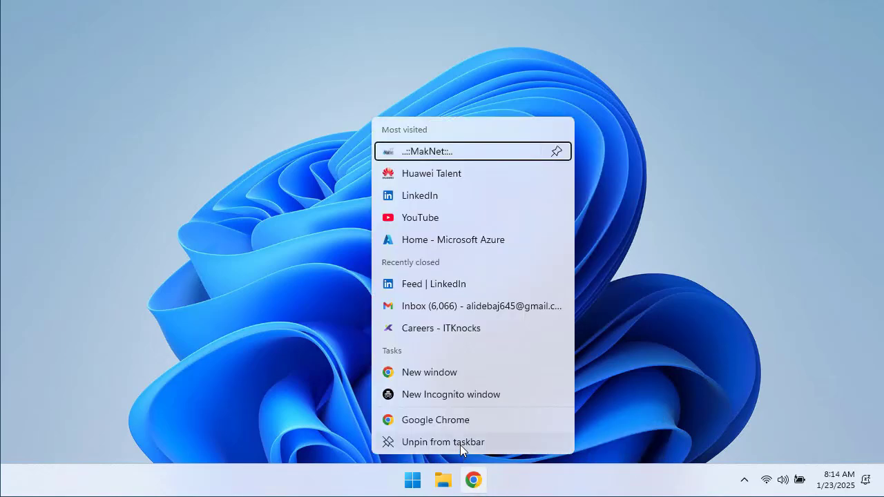
pyautogui.click(738, 339)
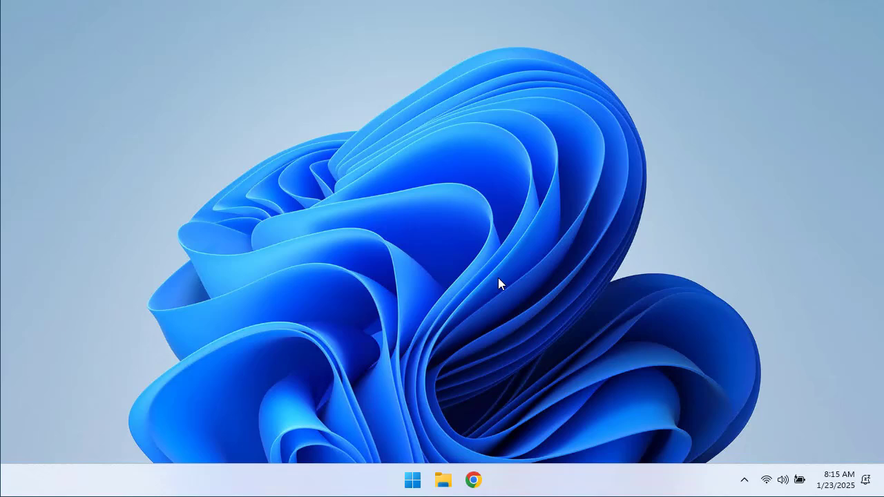
# Unpin Chrome from the taskbar.
pyautogui.rightClick(473, 481)
pyautogui.click(443, 443)
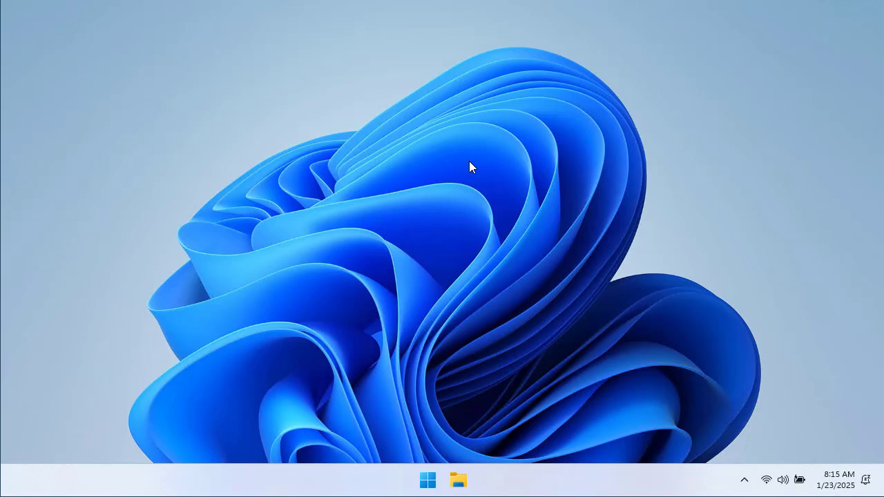
# Open Personalization > Background settings from the desktop menu.
pyautogui.rightClick(400, 74)
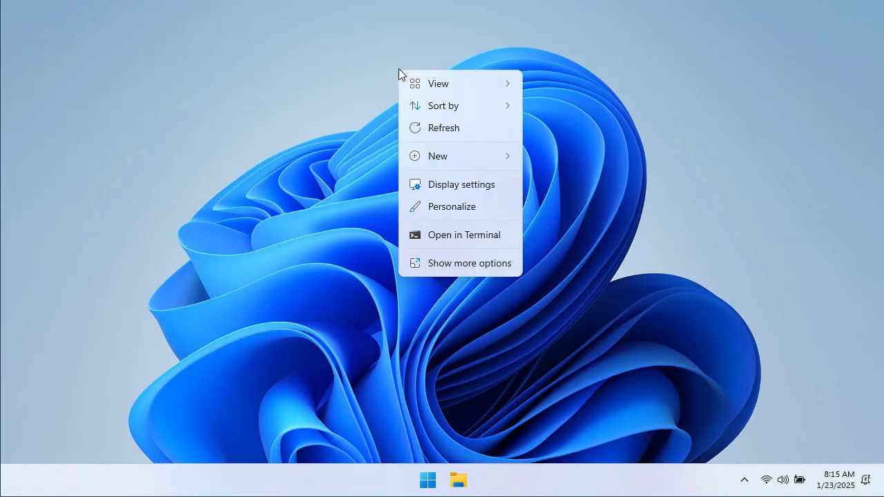
pyautogui.click(461, 205)
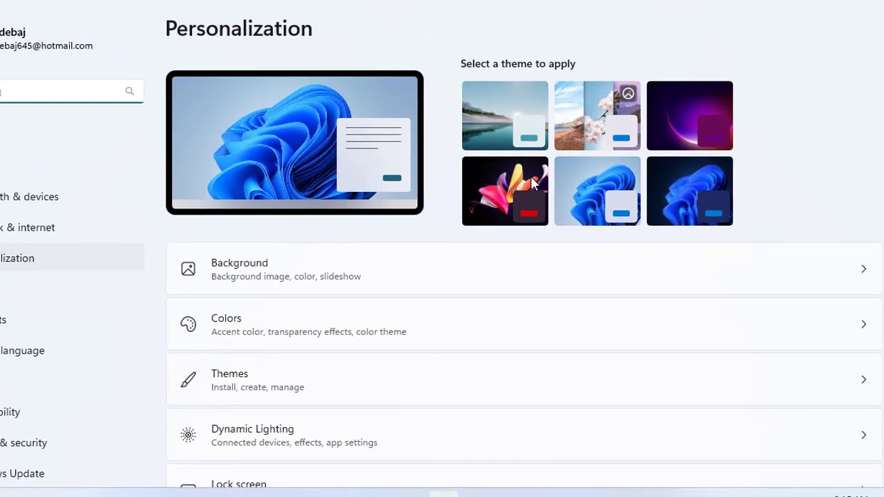
pyautogui.click(349, 277)
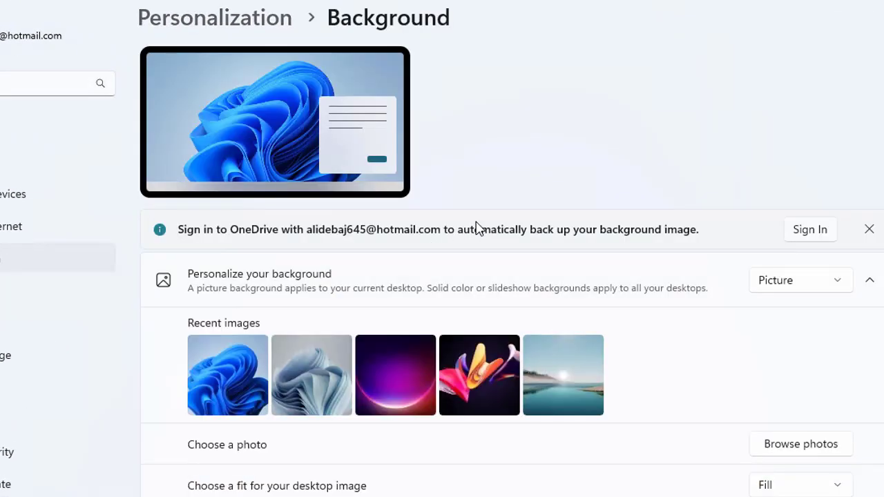
pyautogui.scroll(-3, 476, 227)
pyautogui.scroll(2, 476, 228)
# Set the background to Solid color and choose the lavender Purple shadow.
pyautogui.click(795, 215)
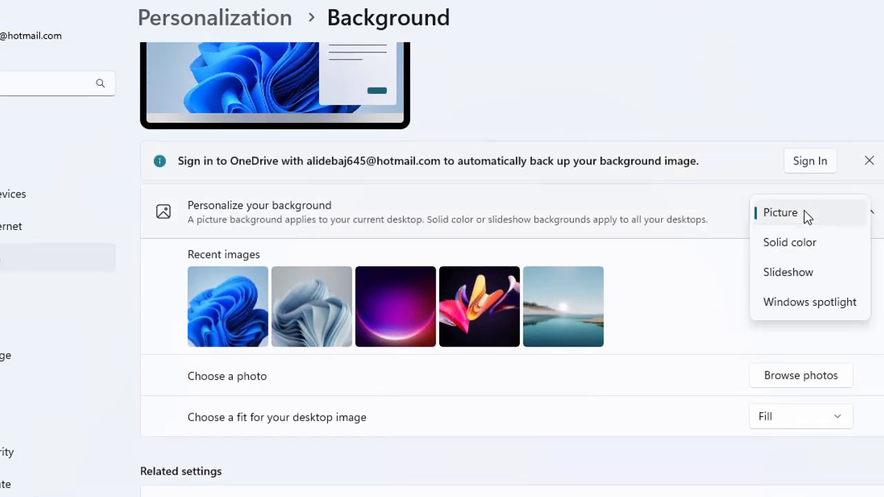
pyautogui.click(799, 243)
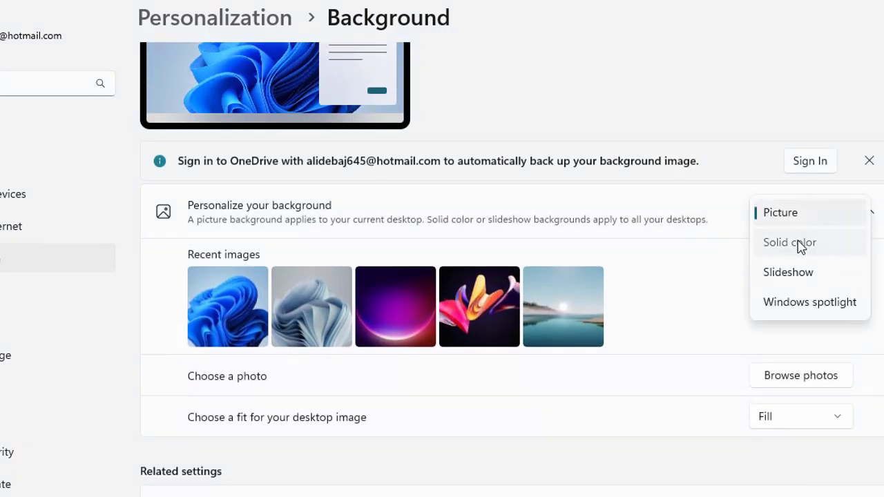
pyautogui.click(377, 389)
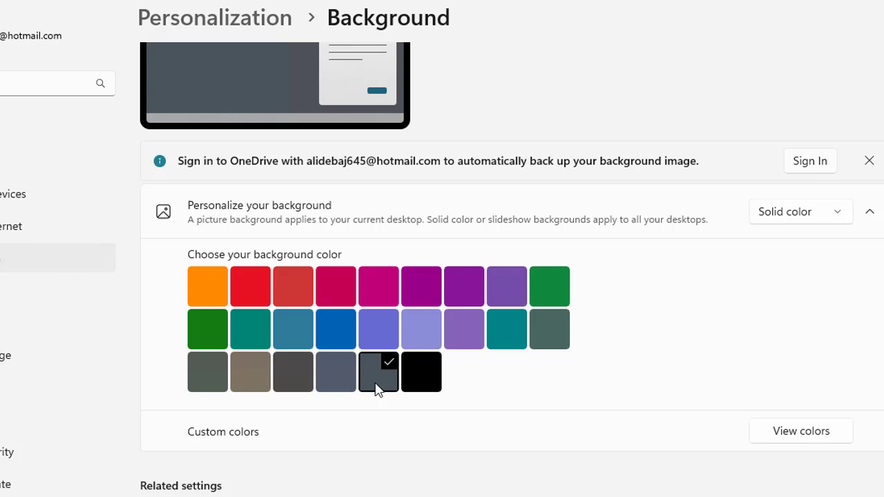
pyautogui.click(554, 344)
pyautogui.click(515, 340)
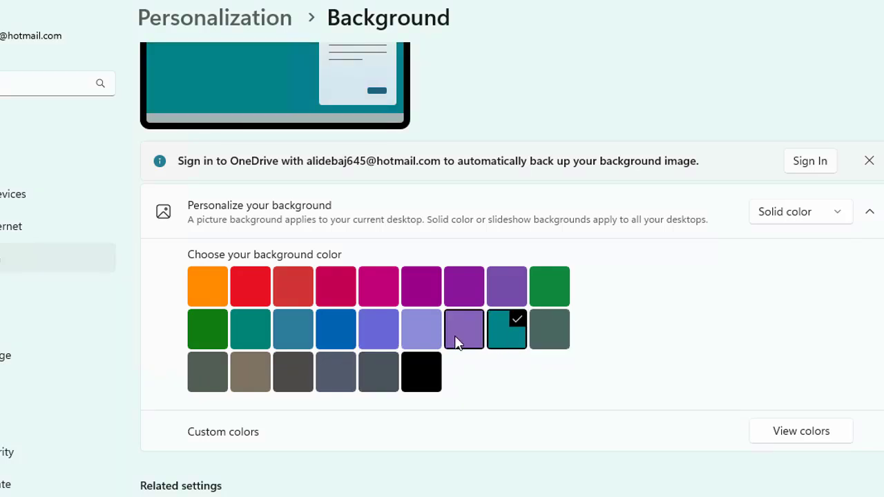
pyautogui.click(419, 340)
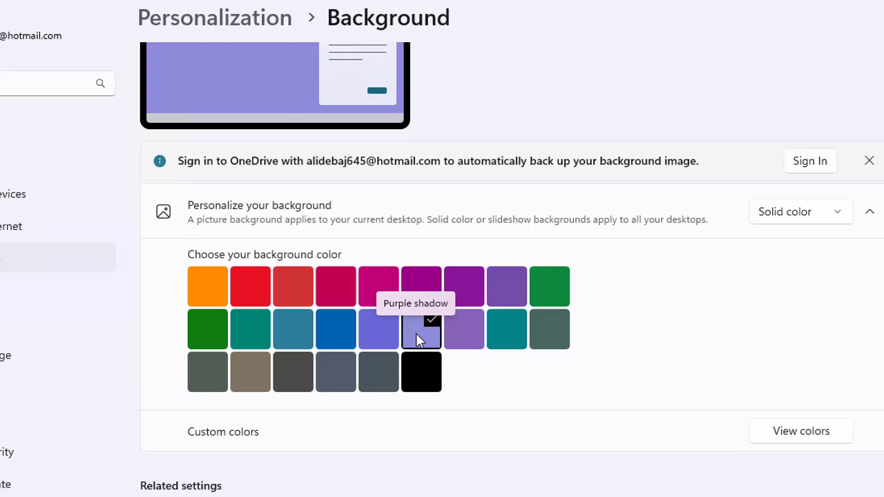
pyautogui.scroll(2, 539, 232)
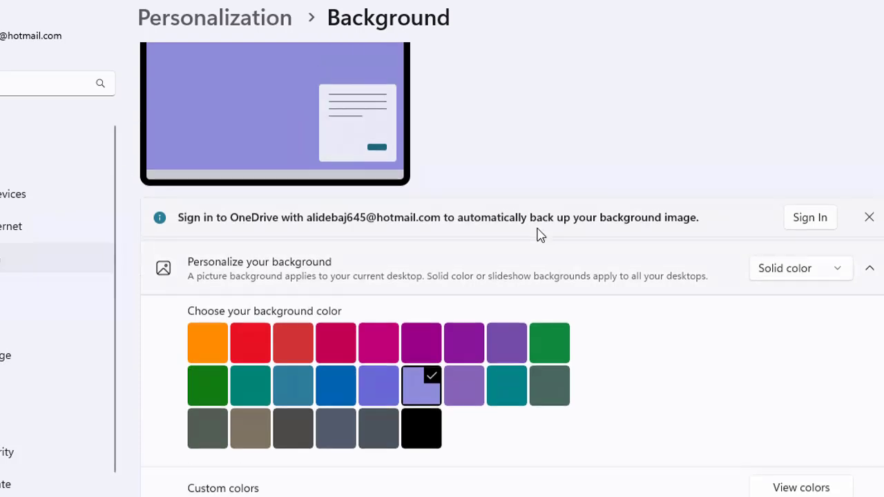
# Apply the Sunrise lake landscape theme from Personalization > Themes.
pyautogui.click(1, 262)
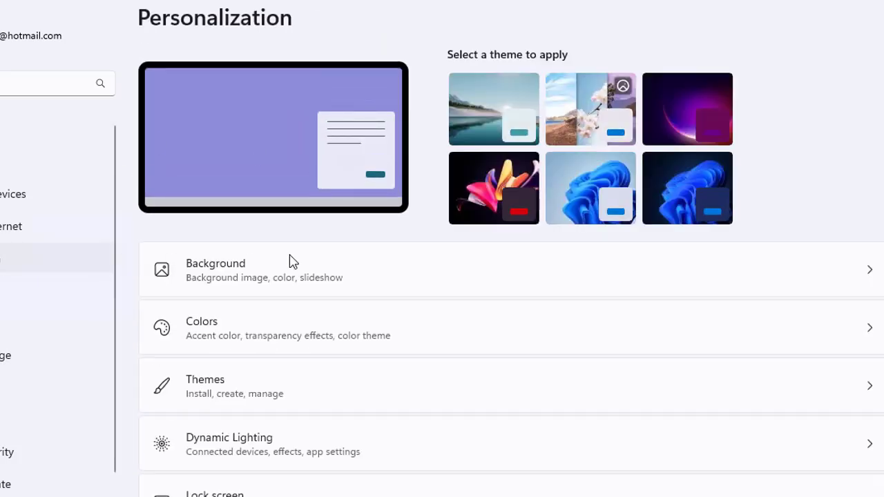
pyautogui.click(306, 384)
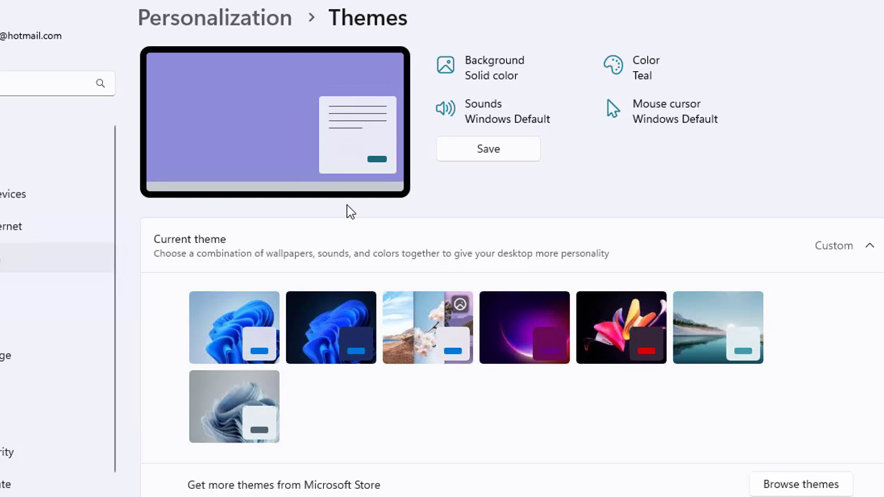
pyautogui.scroll(-2, 367, 280)
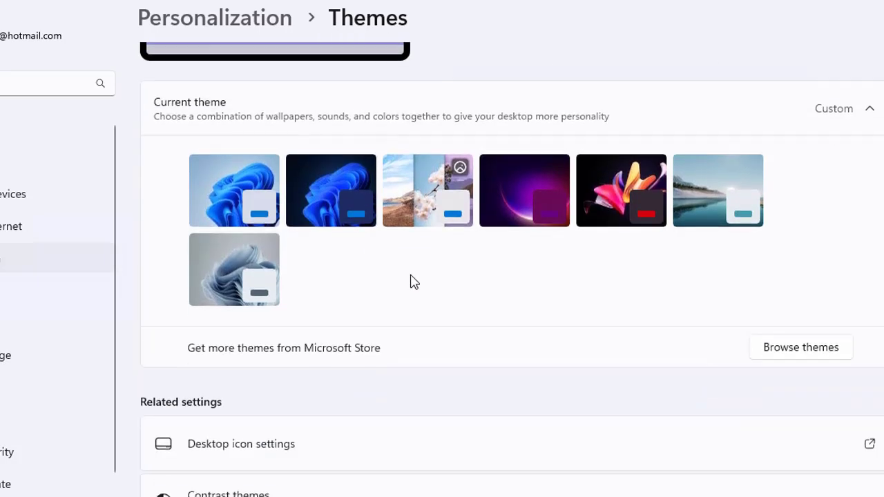
pyautogui.scroll(-2, 414, 282)
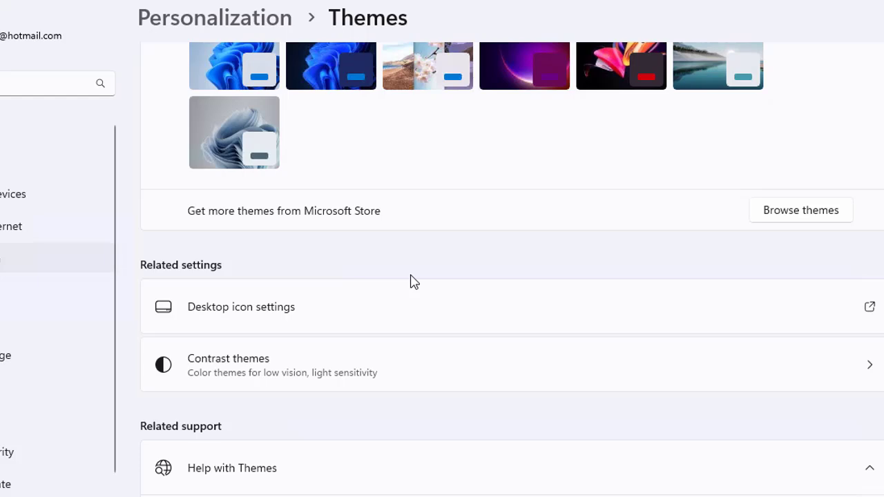
pyautogui.scroll(-2, 413, 282)
pyautogui.scroll(6, 415, 282)
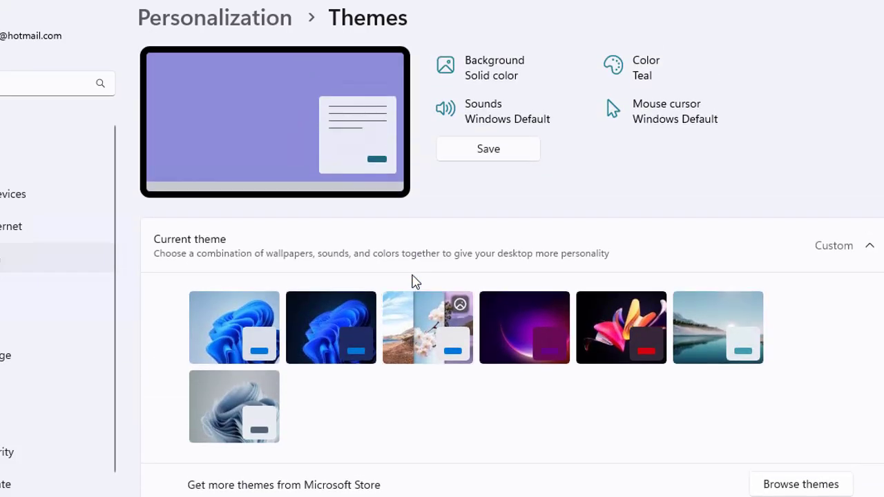
pyautogui.click(608, 310)
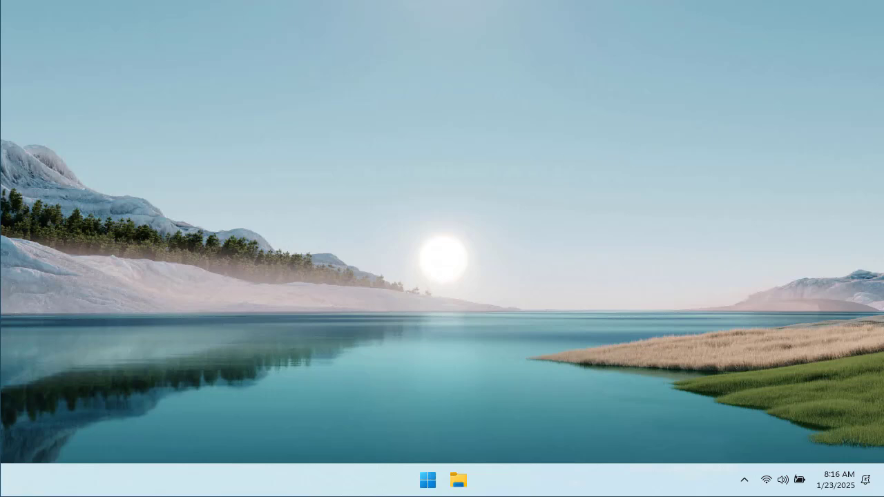
pyautogui.click(428, 481)
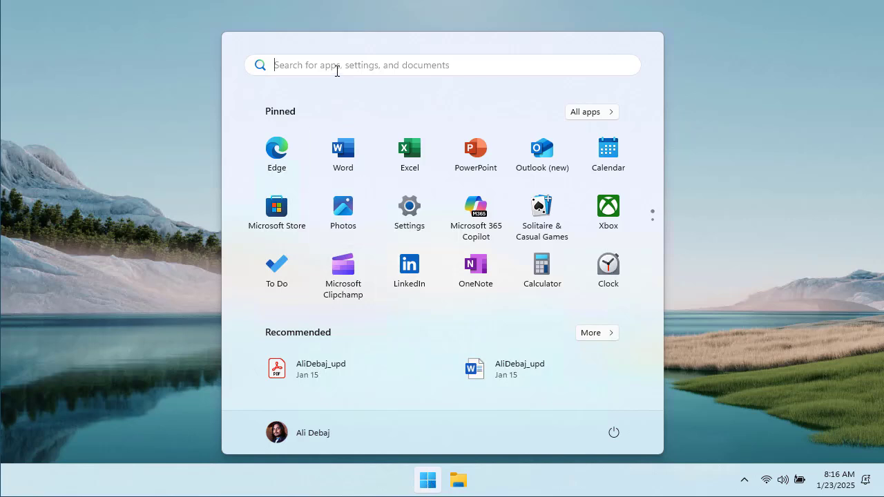
pyautogui.write('focus')
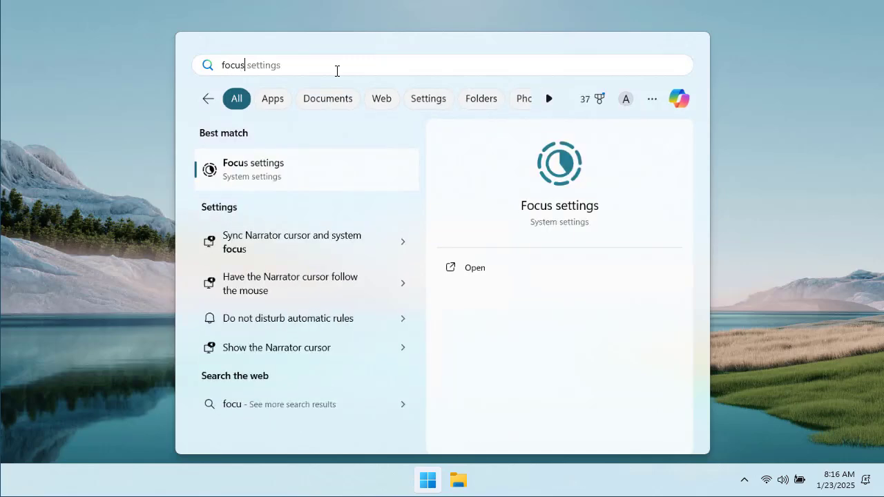
pyautogui.click(298, 168)
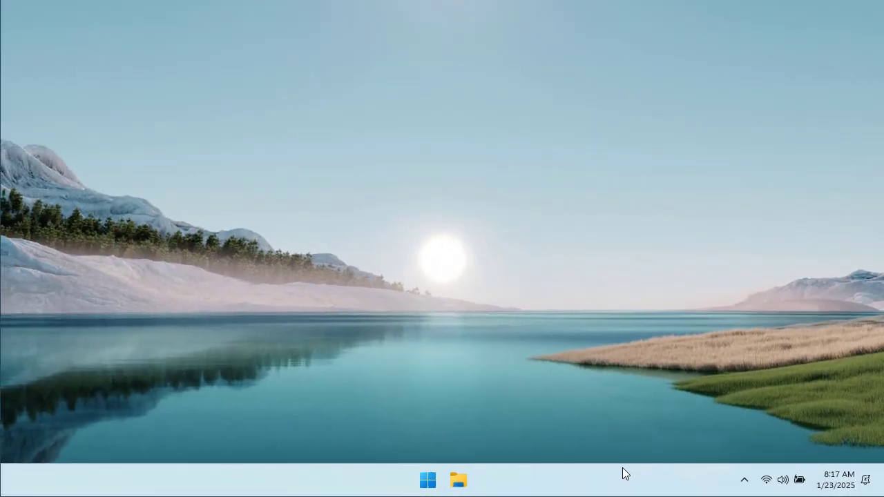
# Open Task Manager and review Startup apps, with WhatsApp, Teams, Xbox and Phone Link Disabled.
pyautogui.rightClick(622, 470)
pyautogui.click(670, 425)
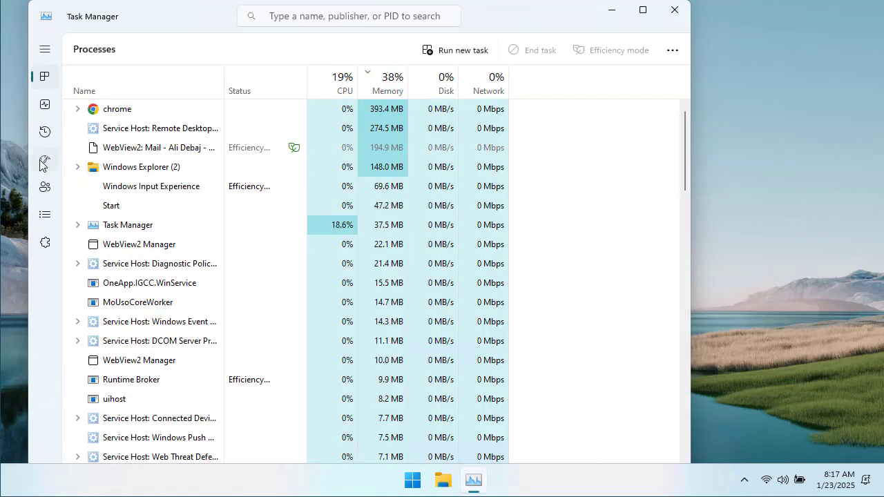
pyautogui.click(42, 161)
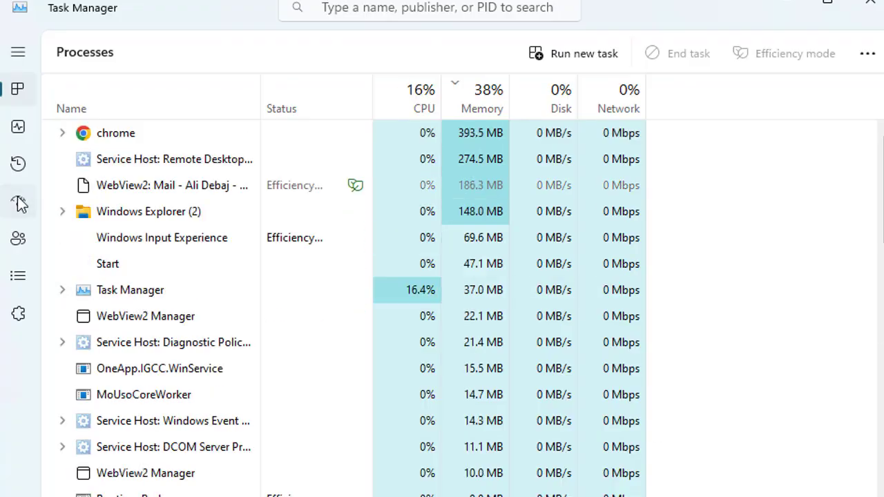
pyautogui.click(18, 202)
pyautogui.scroll(-2, 134, 207)
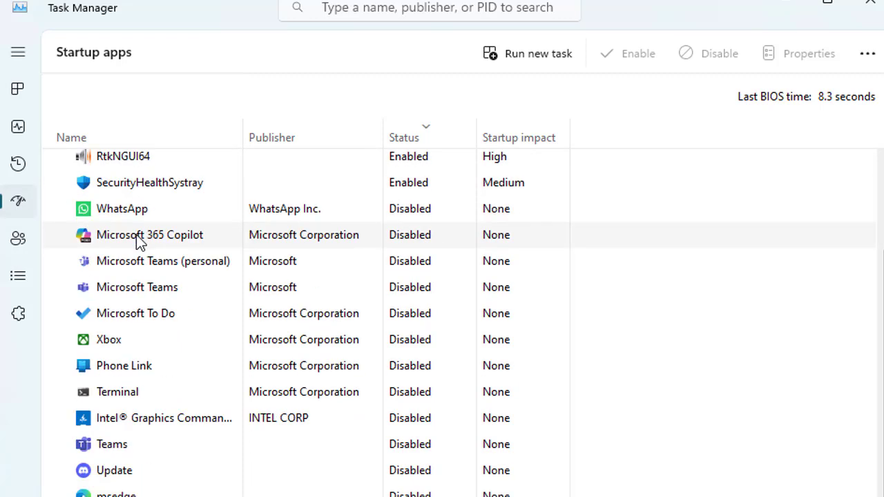
pyautogui.scroll(2, 159, 325)
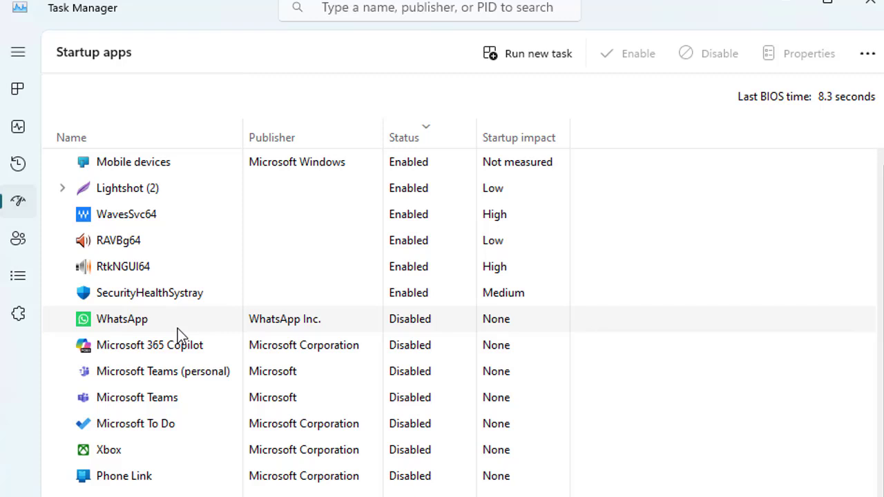
pyautogui.scroll(-3, 178, 332)
pyautogui.scroll(-1, 178, 335)
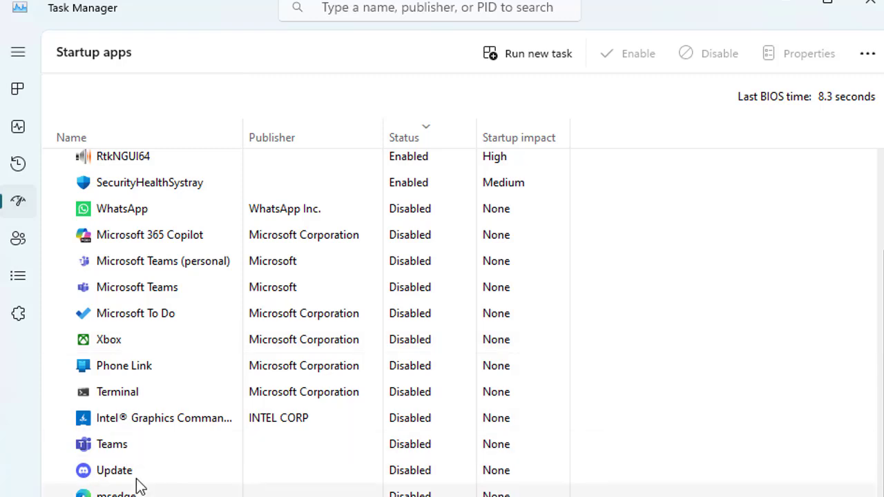
pyautogui.scroll(3, 136, 438)
pyautogui.scroll(1, 157, 439)
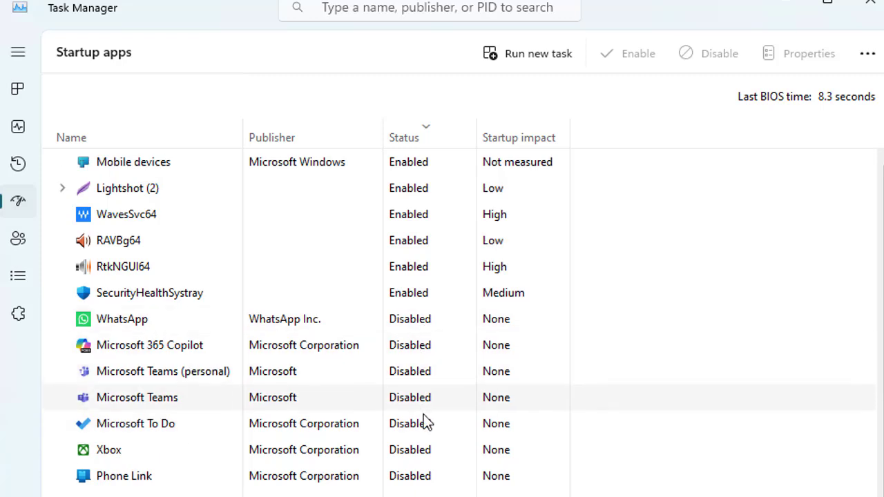
pyautogui.rightClick(410, 325)
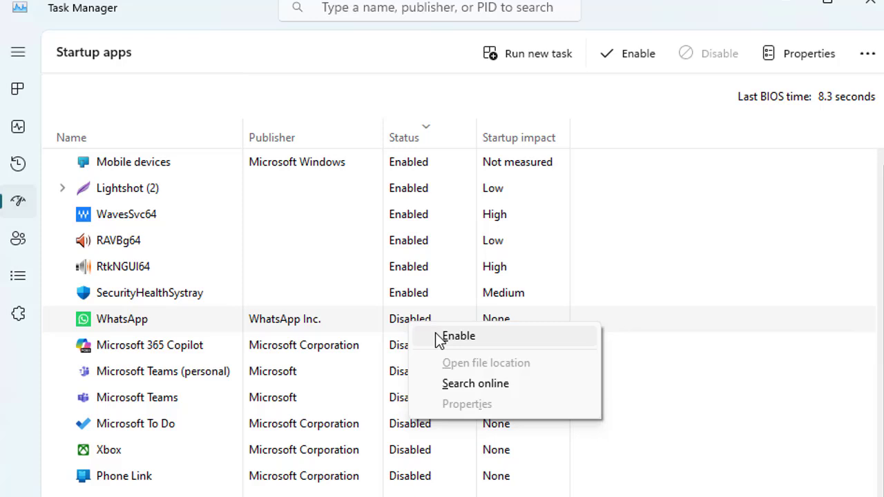
pyautogui.click(403, 326)
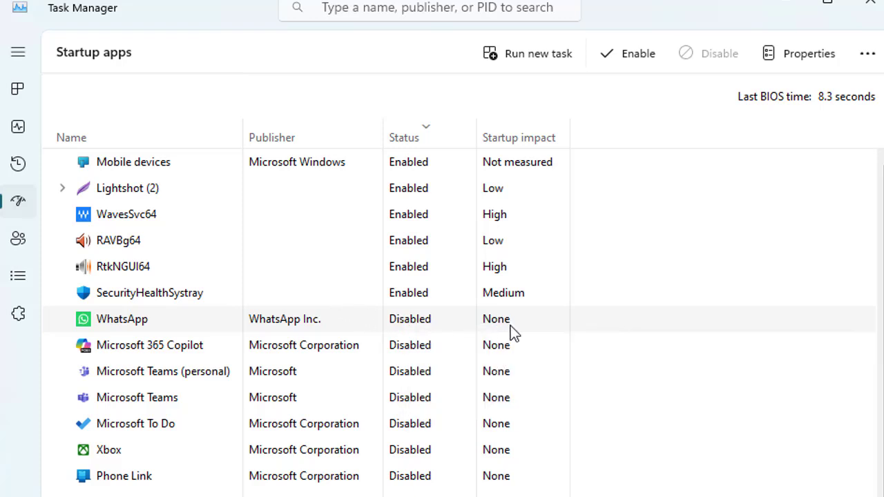
pyautogui.scroll(-3, 509, 374)
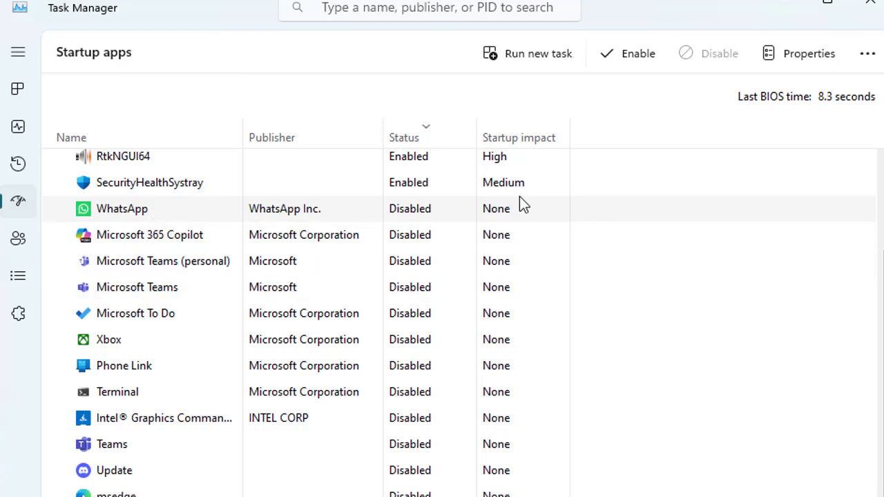
pyautogui.scroll(1, 507, 291)
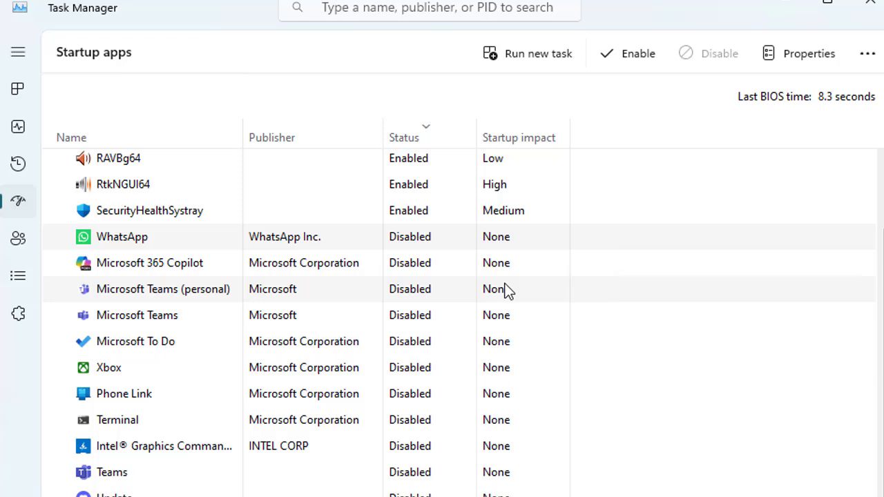
pyautogui.scroll(3, 287, 306)
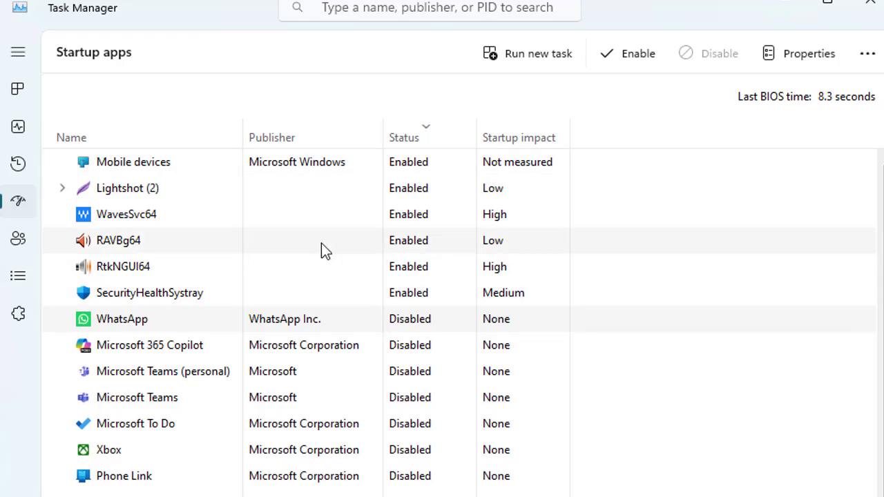
pyautogui.scroll(-1, 321, 249)
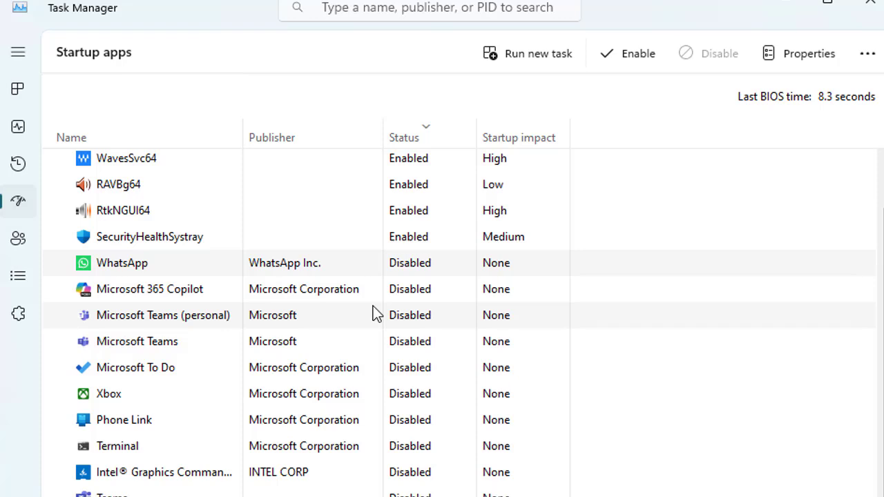
# Close Task Manager to reveal the lakeside desktop.
pyautogui.click(874, 17)
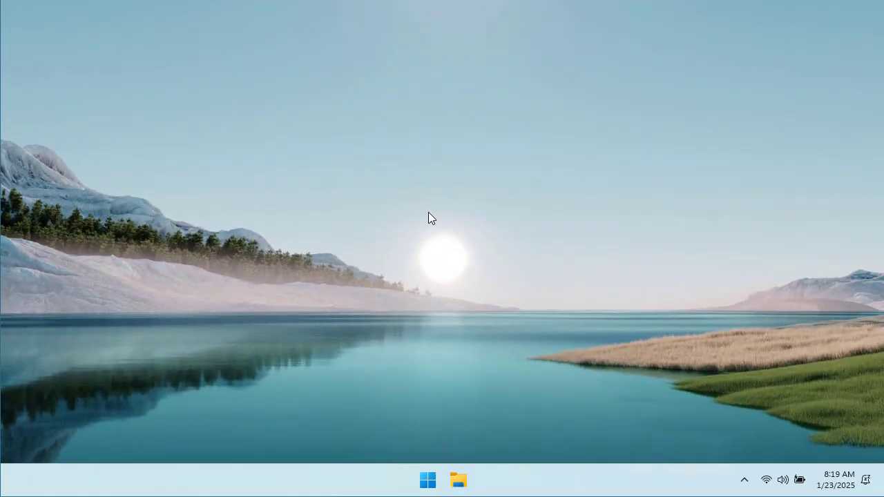